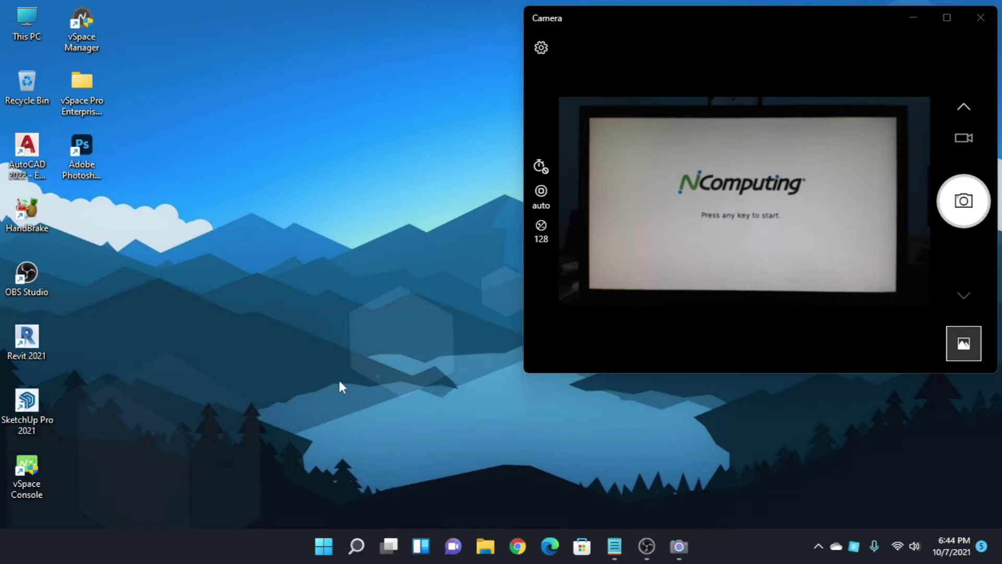
Bring the terminal's camera view into focus, then move focus back off the Camera window.
key("super")
key("super")
left_click(834, 194)
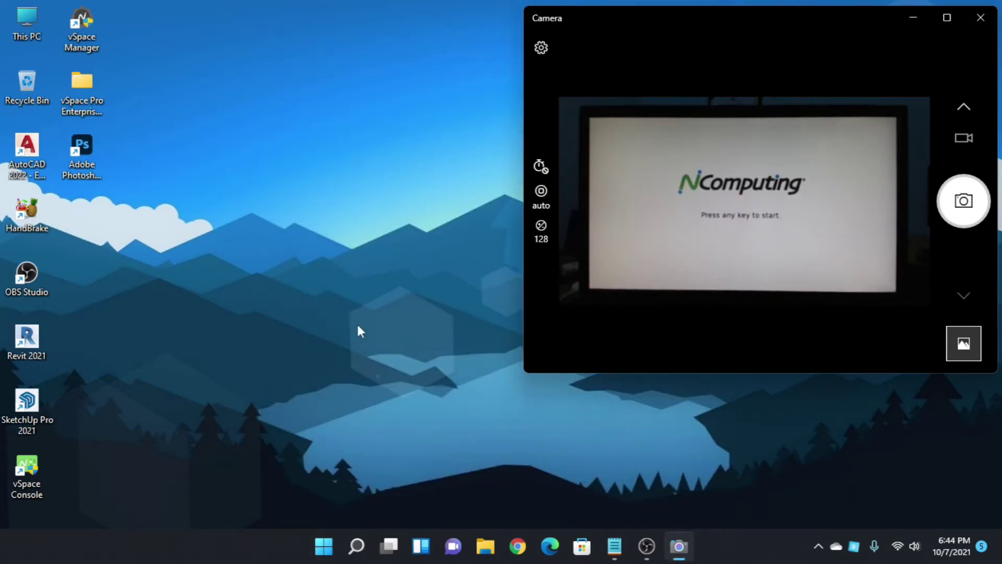
left_click(349, 380)
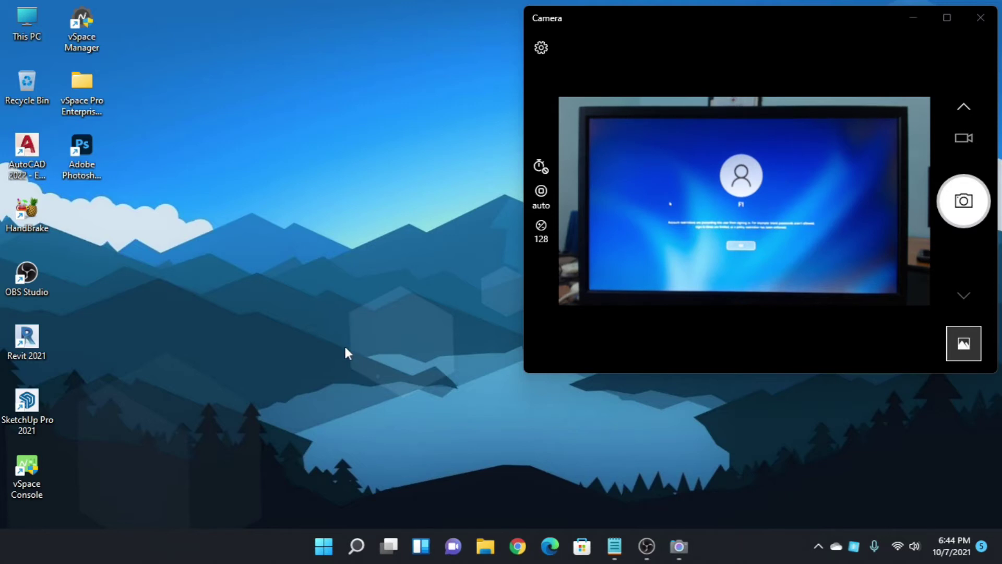
Search 'local group' in Start and launch the Edit group policy result.
key("super")
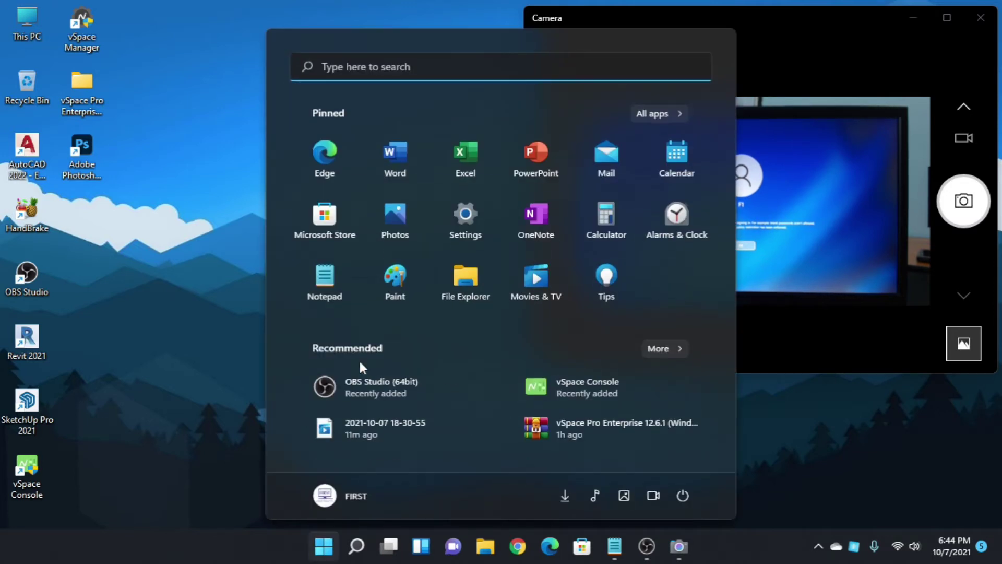
type("l")
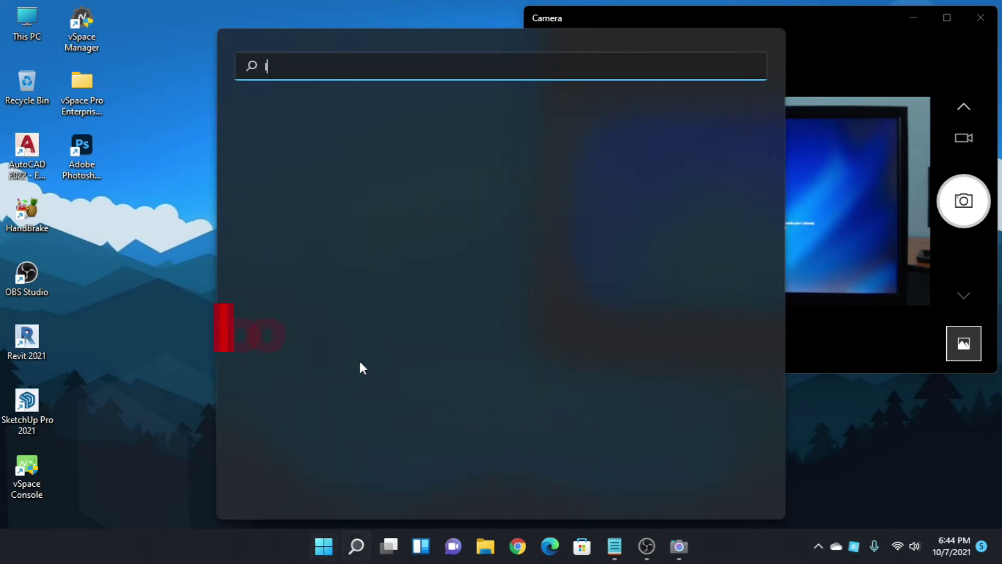
type("ocal group")
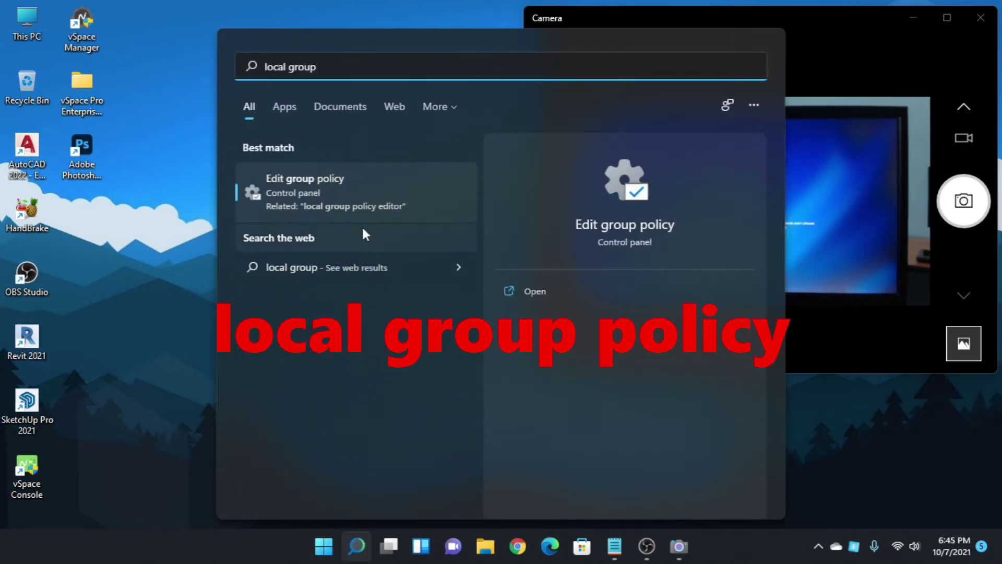
left_click(352, 206)
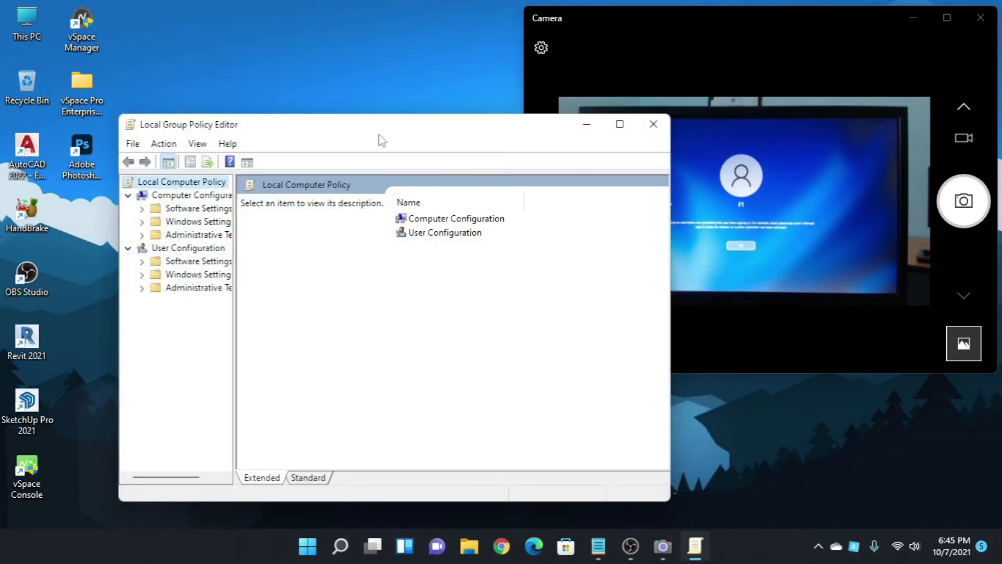
Browse to Computer Configuration > Windows Settings > Security Settings > Local Policies > Security Options.
left_click_drag(382, 137, 412, 101)
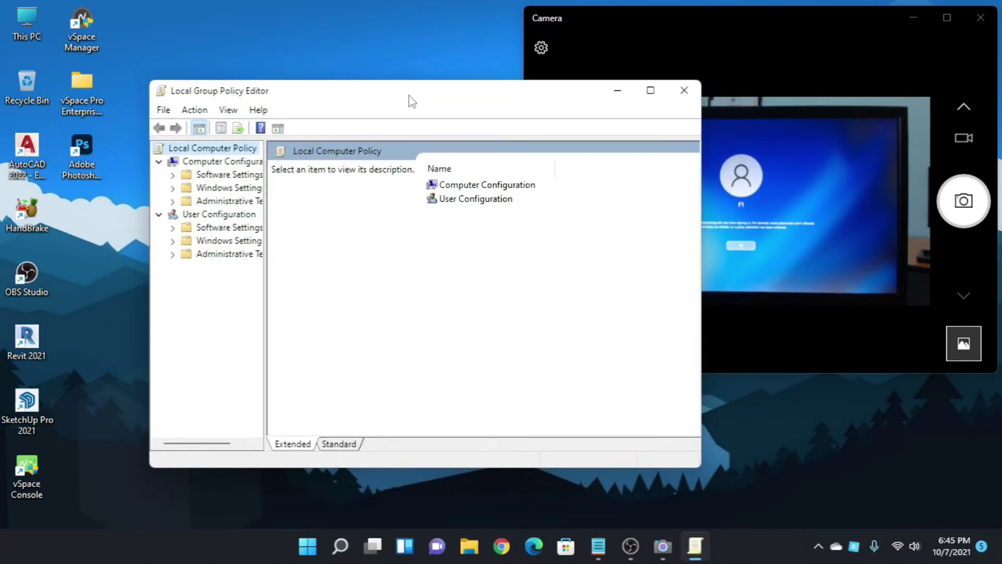
left_click_drag(320, 94, 345, 111)
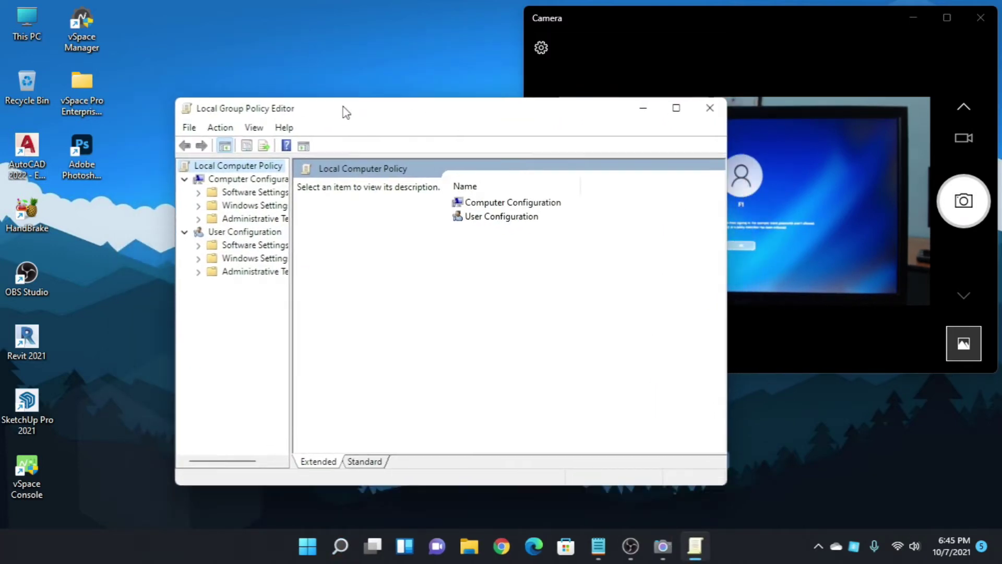
left_click(237, 179)
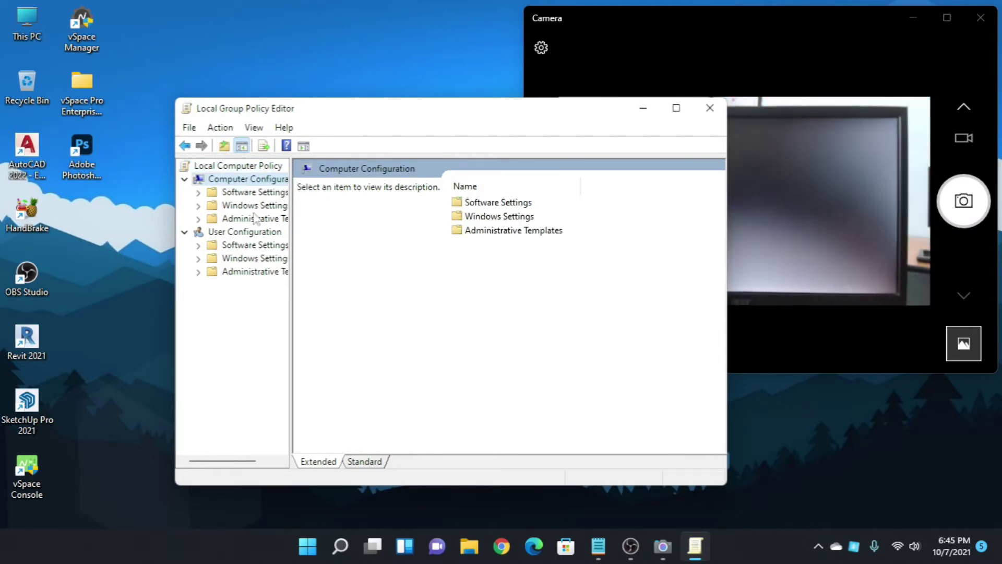
left_click(208, 206)
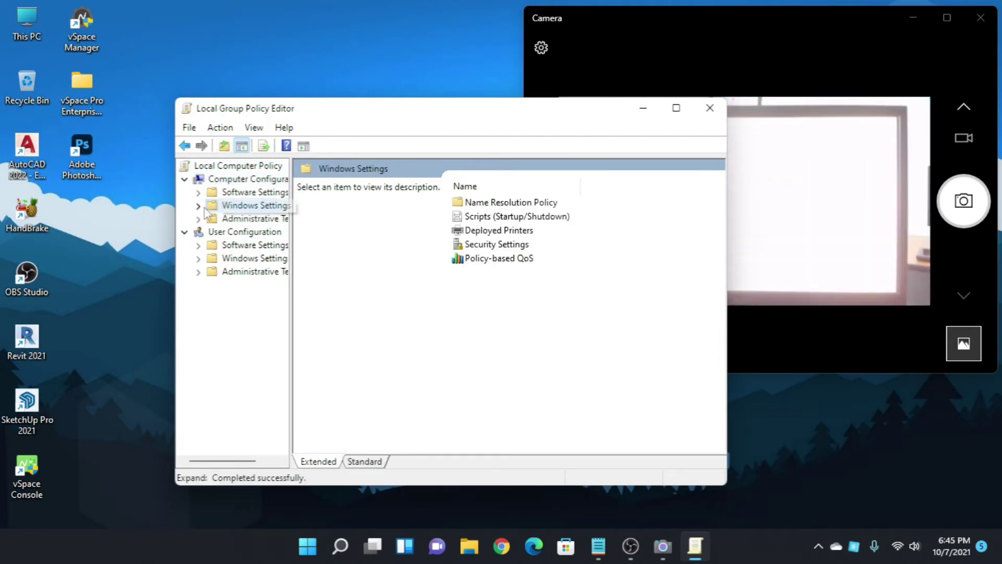
left_click(198, 206)
left_click(249, 261)
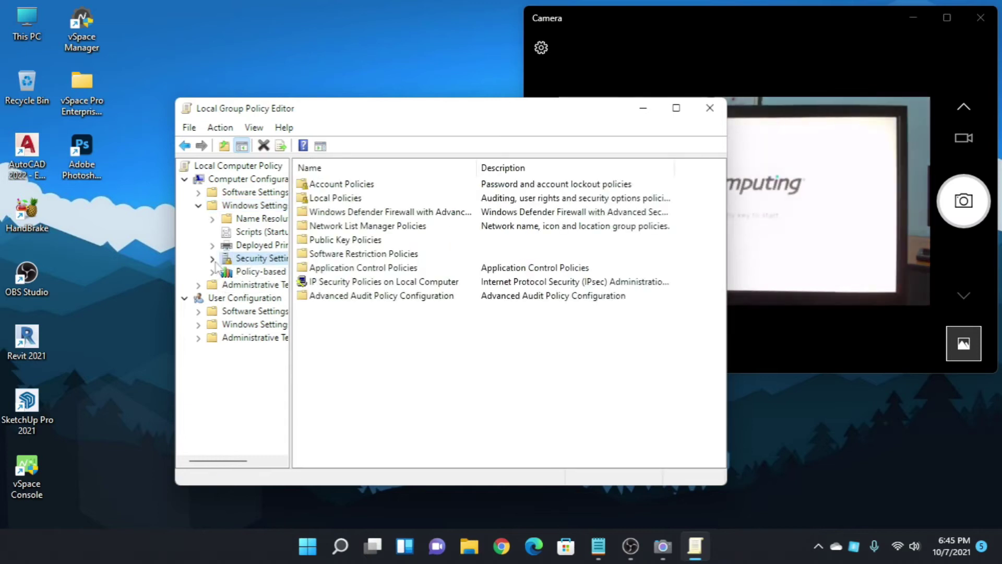
double_click(345, 199)
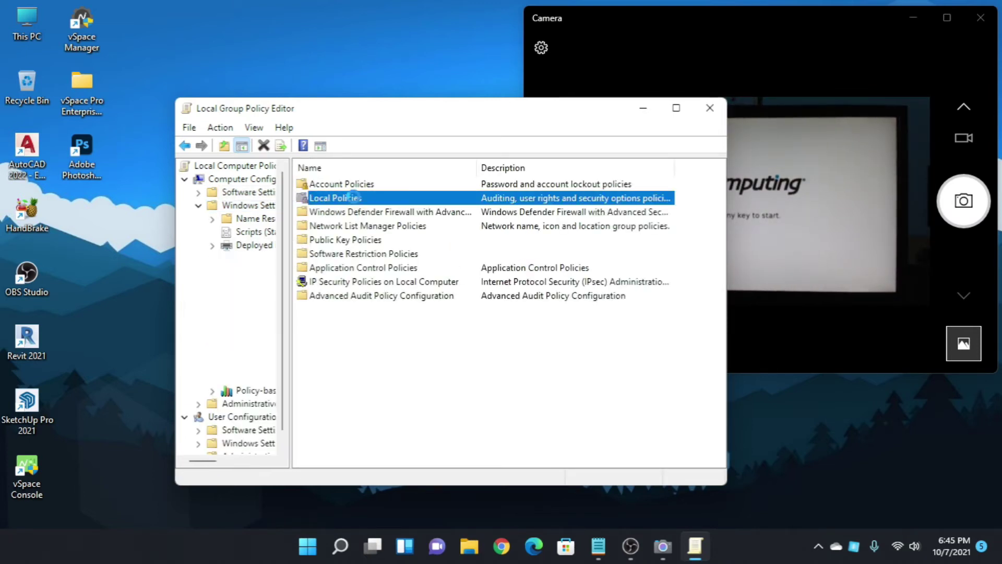
left_click(350, 214)
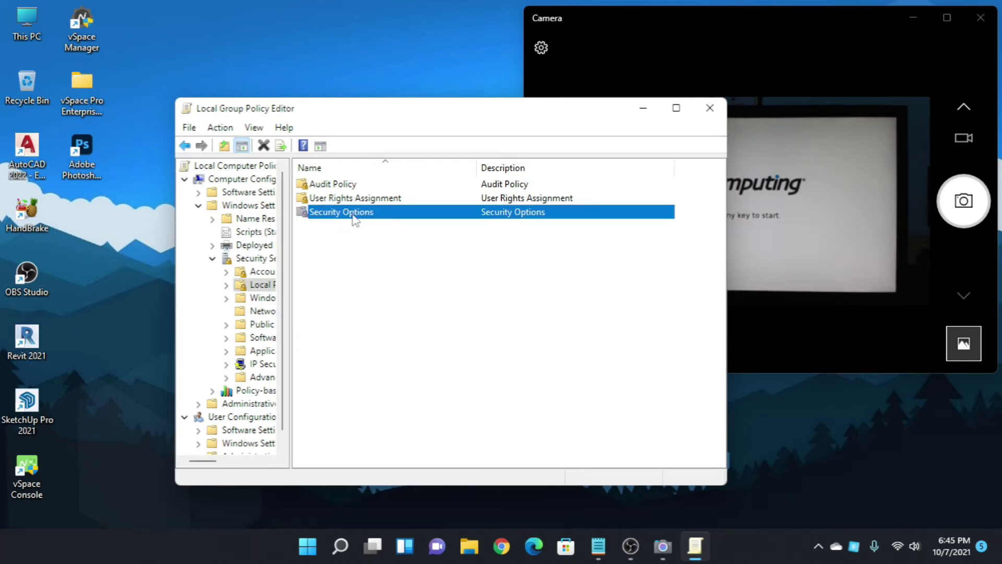
double_click(353, 216)
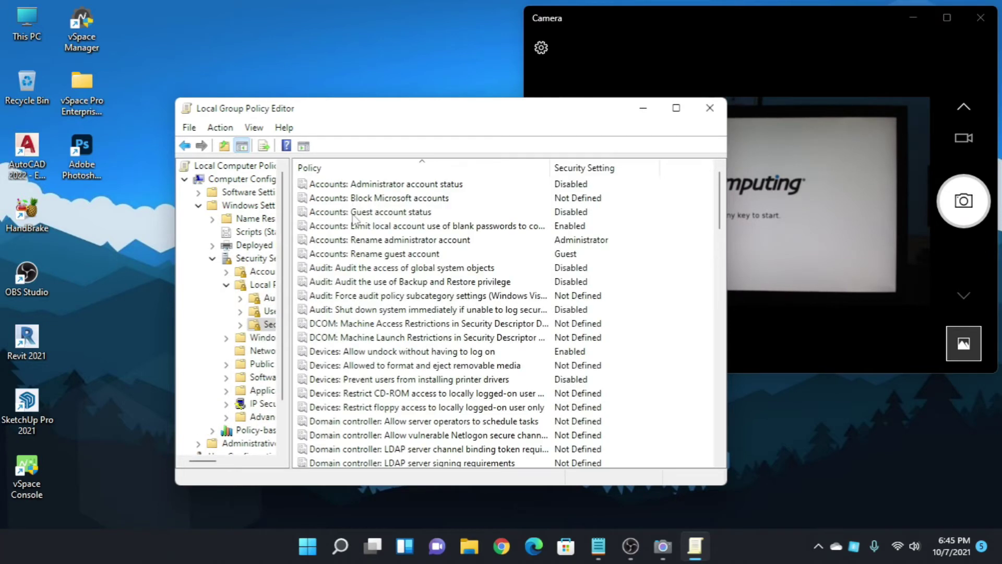
Set the blank-password console-logon-only policy to Disabled, apply it, and close the editor.
left_click(426, 228)
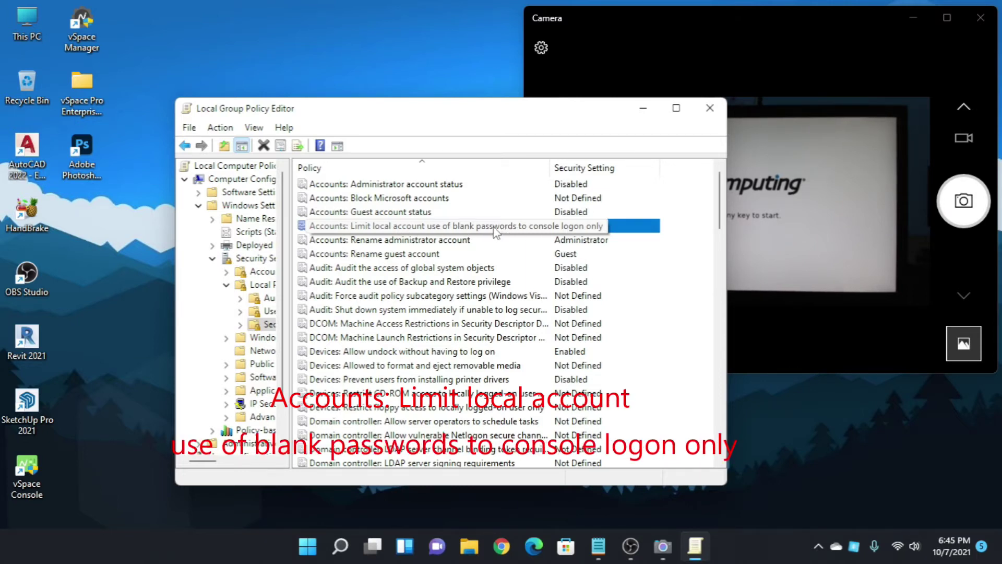
double_click(441, 228)
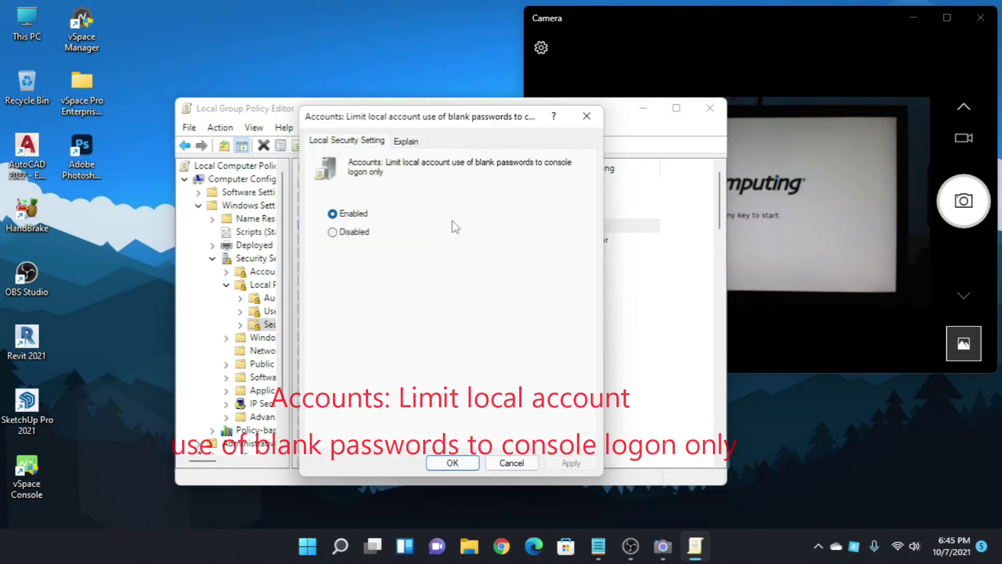
left_click(333, 233)
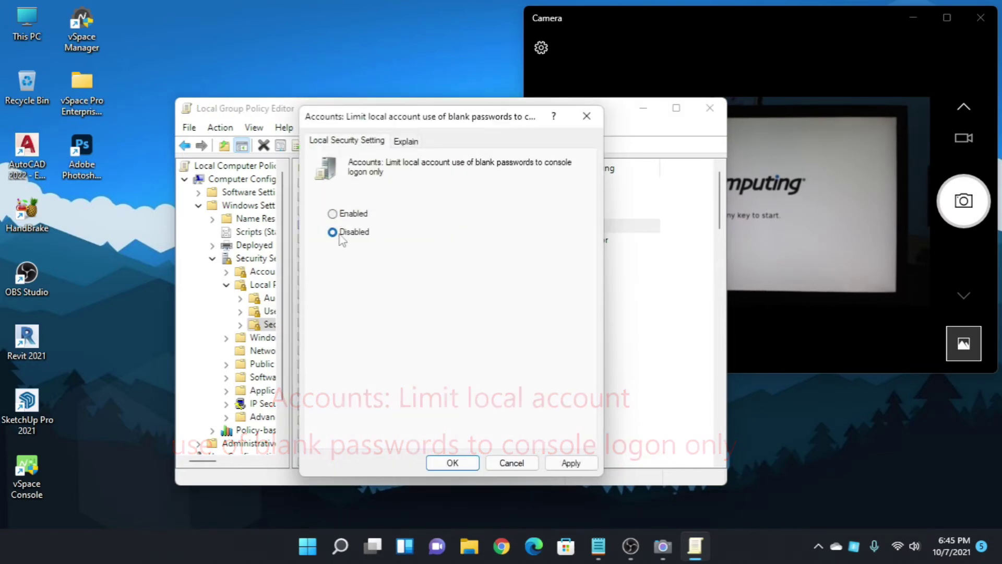
left_click(574, 464)
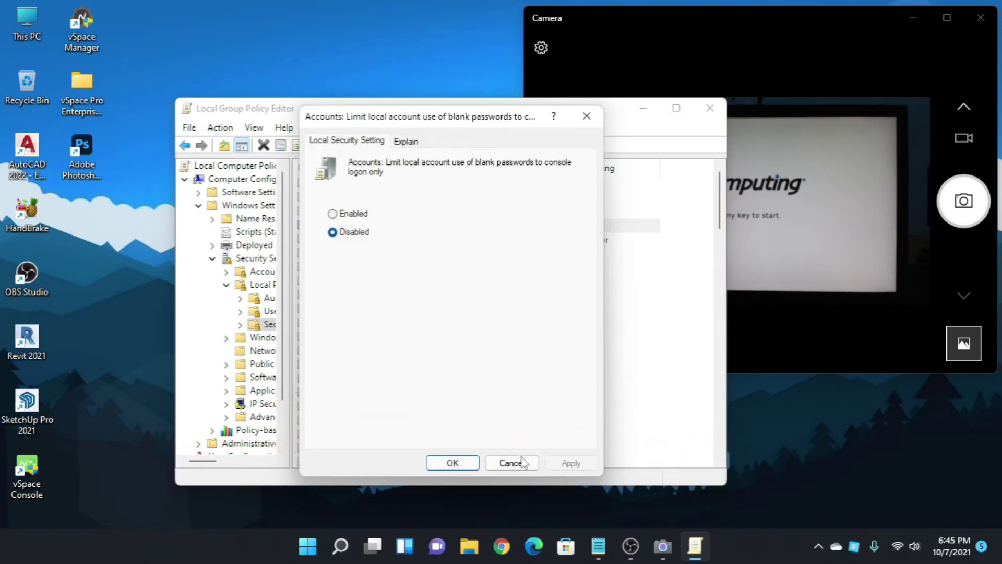
left_click(453, 463)
left_click(709, 107)
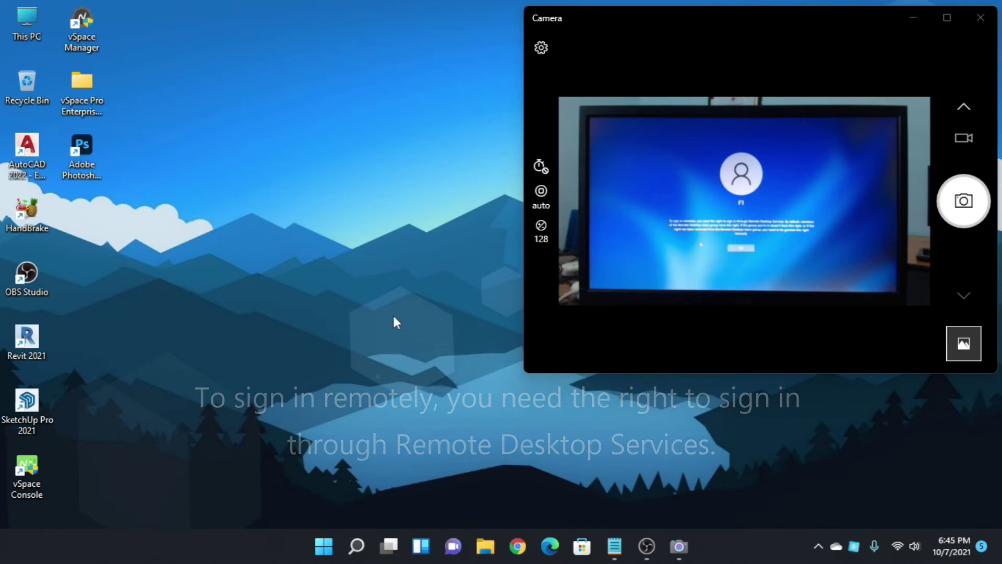
right_click(315, 221)
Refresh the desktop, then run lusrmgr.msc from Start search to open Local Users and Groups.
left_click(374, 277)
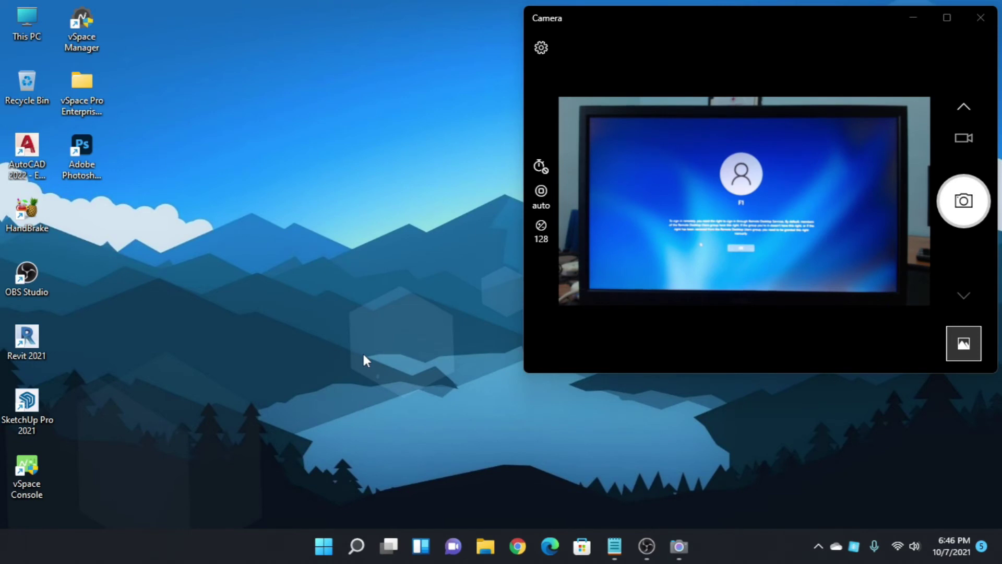
key("super")
type("l")
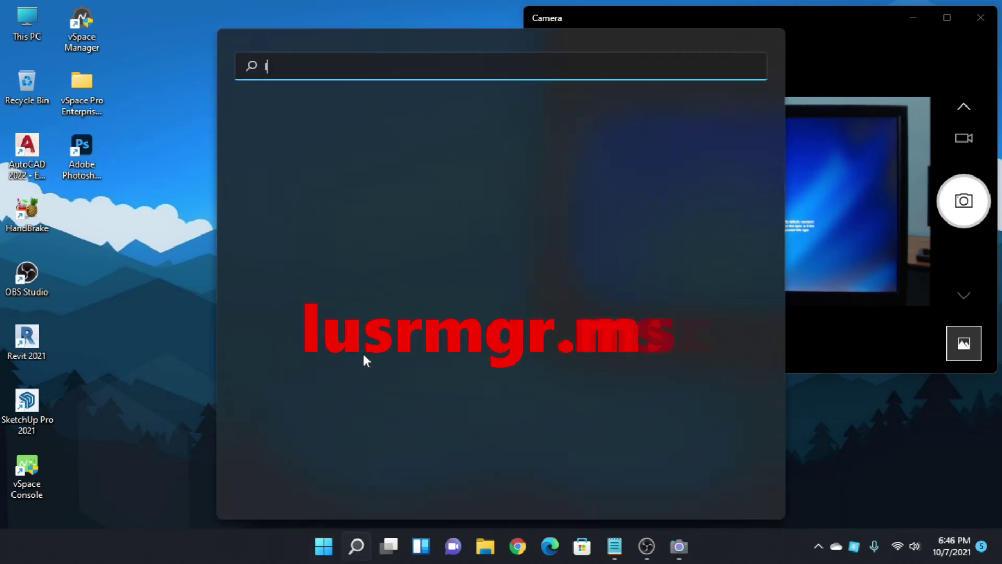
type("usrmgr.msc")
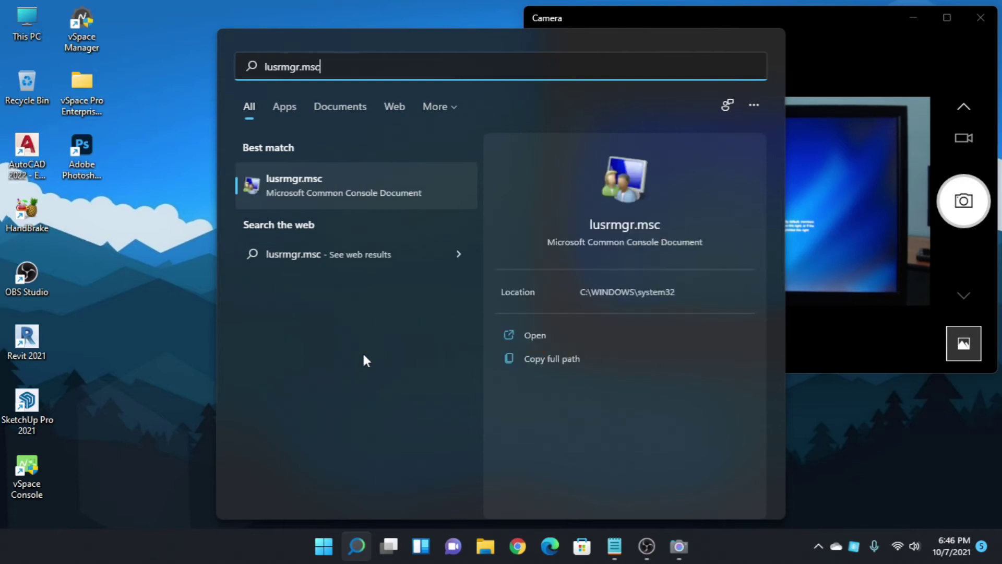
key("Return")
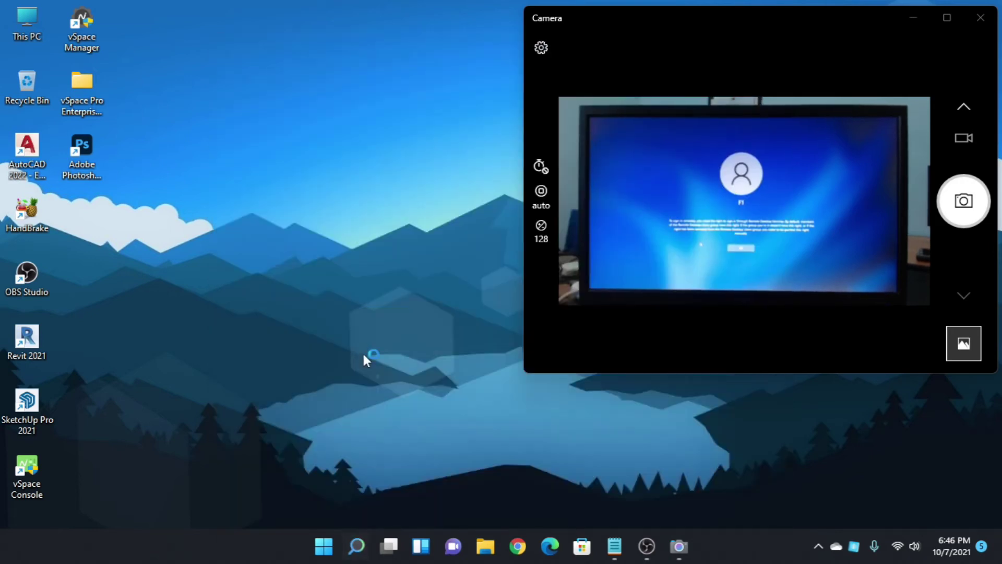
left_click_drag(321, 23, 359, 22)
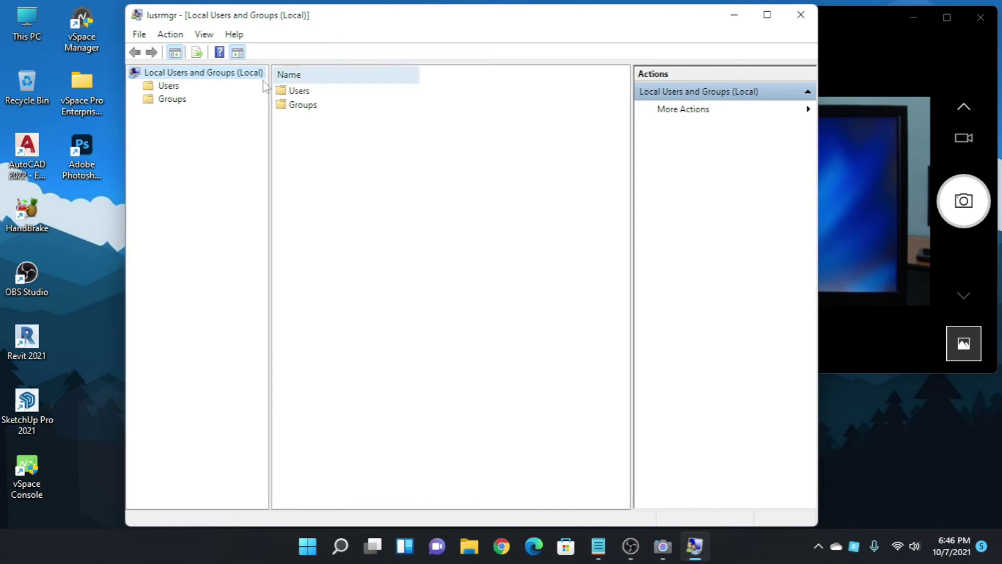
Open the Remote Desktop Users group's Add dialog and list all users via Advanced > Find Now.
left_click(175, 101)
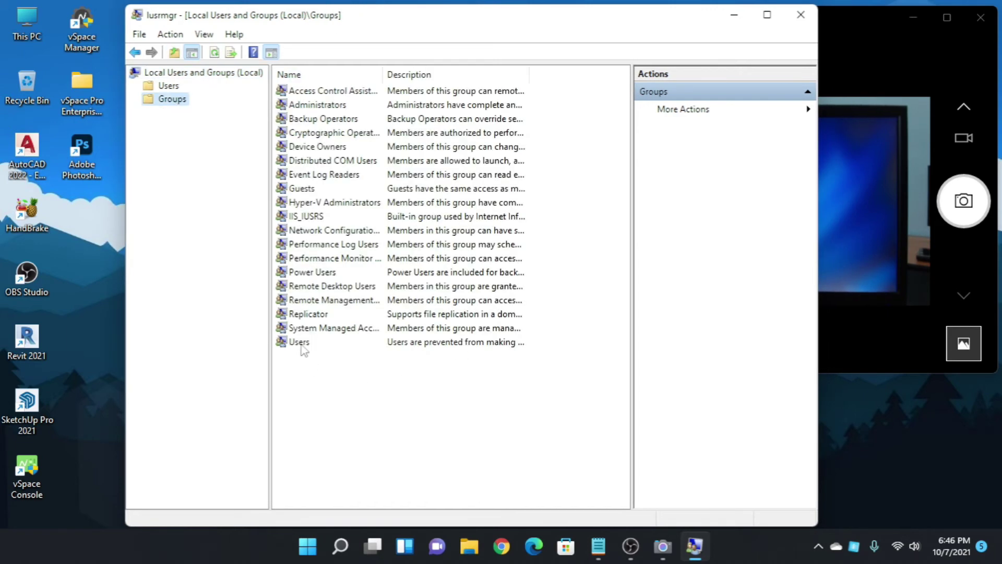
left_click(329, 288)
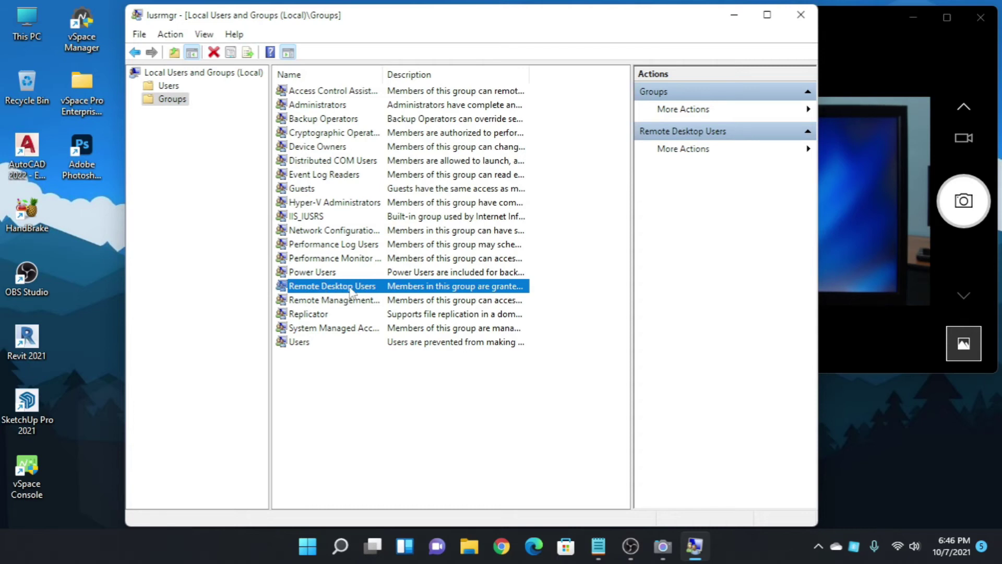
double_click(351, 290)
left_click(368, 386)
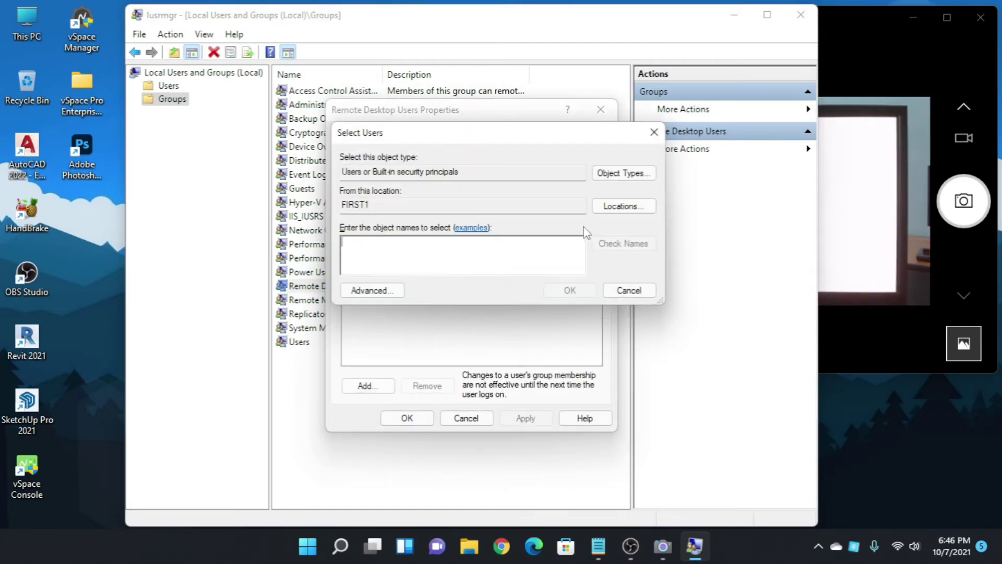
left_click(371, 290)
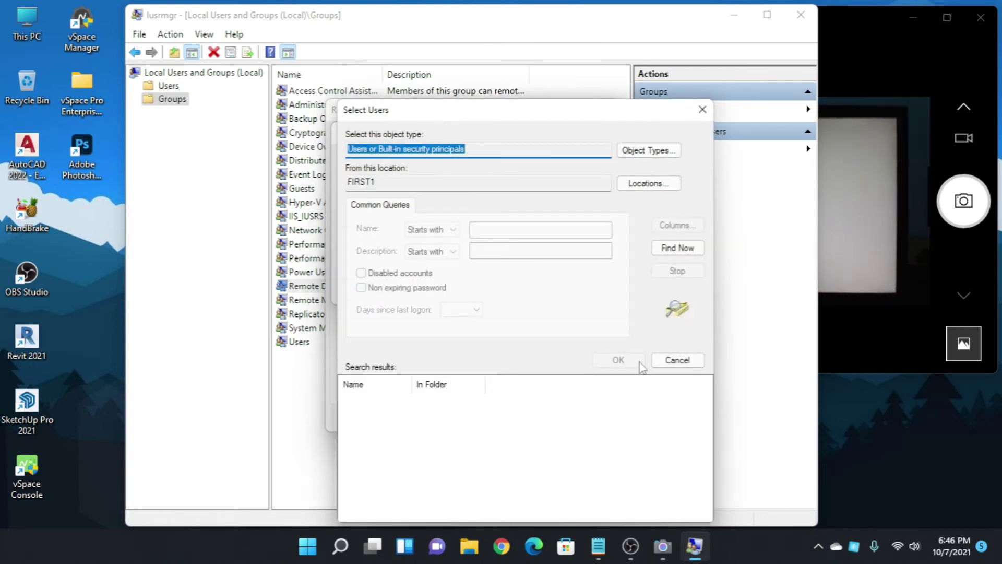
left_click(678, 249)
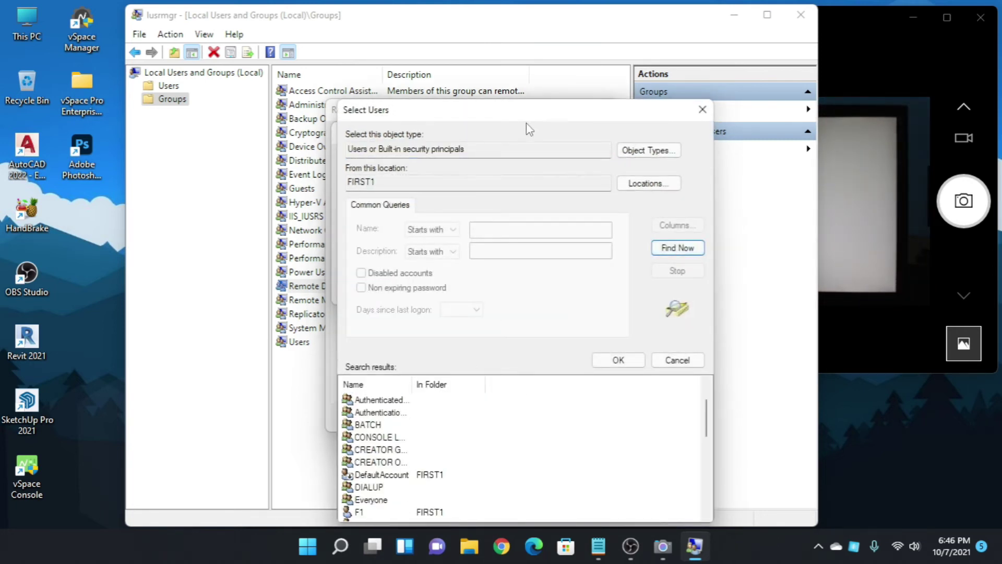
Select users F1 through F3, add them as members, and apply the change.
left_click_drag(531, 113, 493, 24)
scroll(347, 379, "down", 3)
scroll(335, 342, "up", 1)
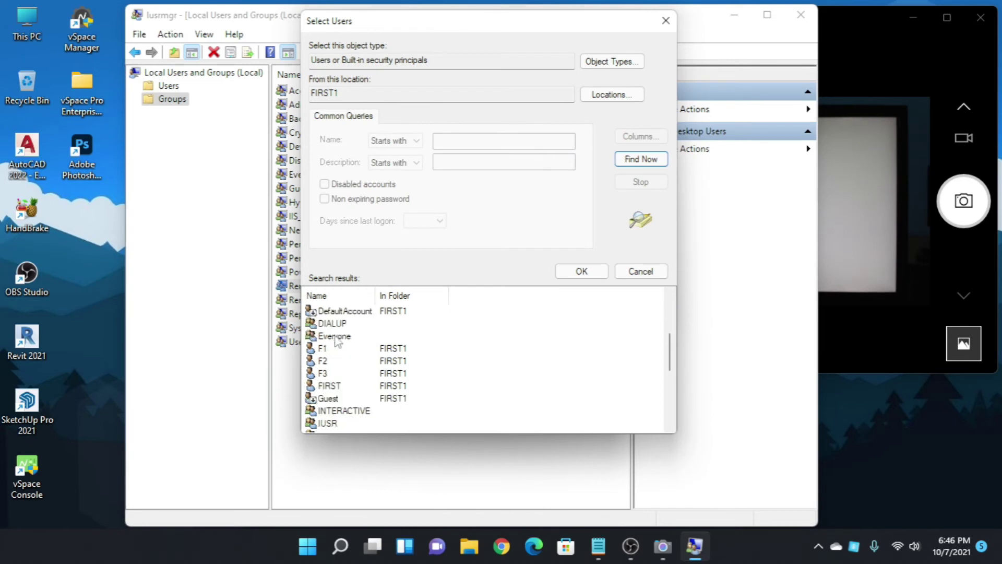
left_click(330, 350)
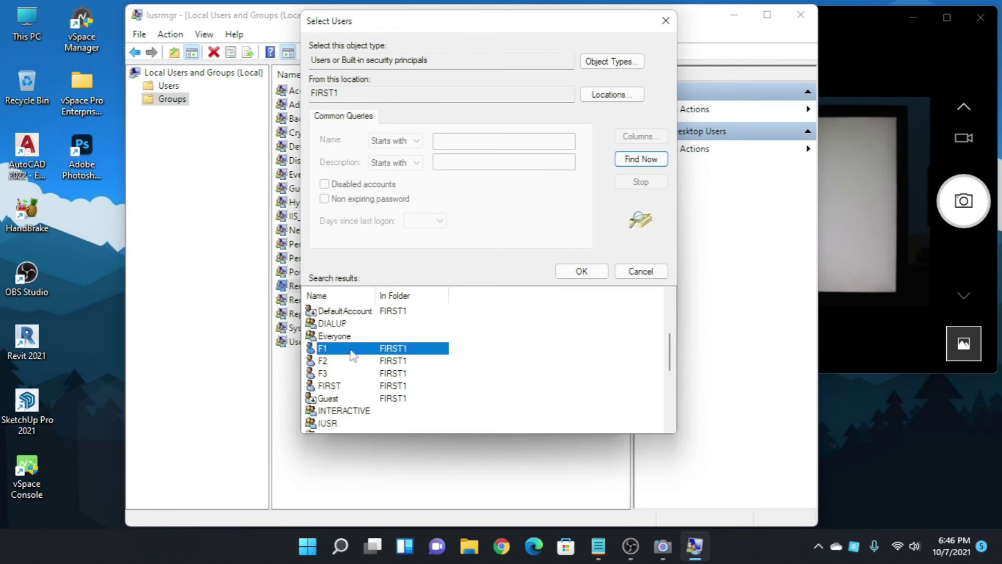
left_click(330, 374, "shift")
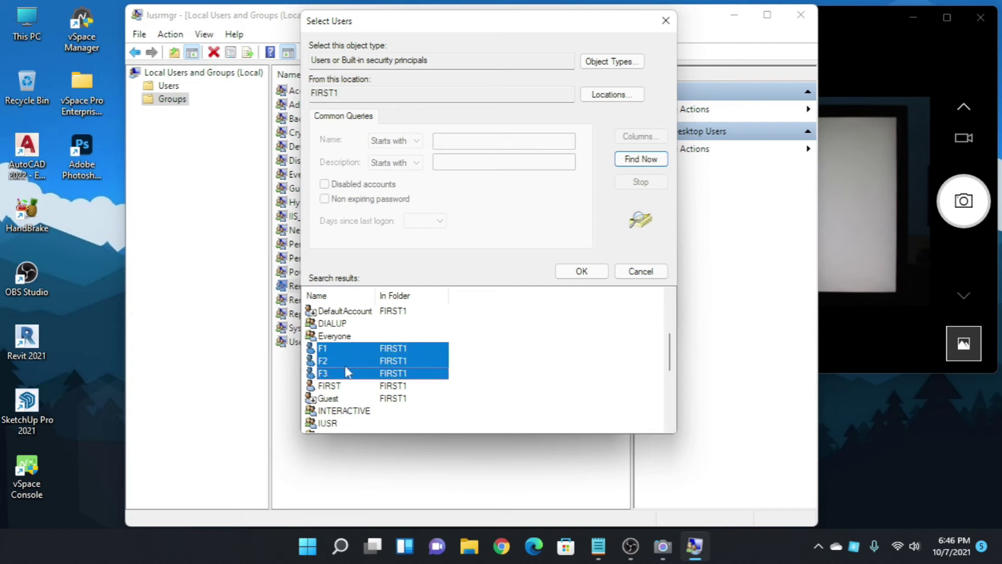
left_click(361, 344)
left_click(339, 374, "shift")
left_click(581, 271)
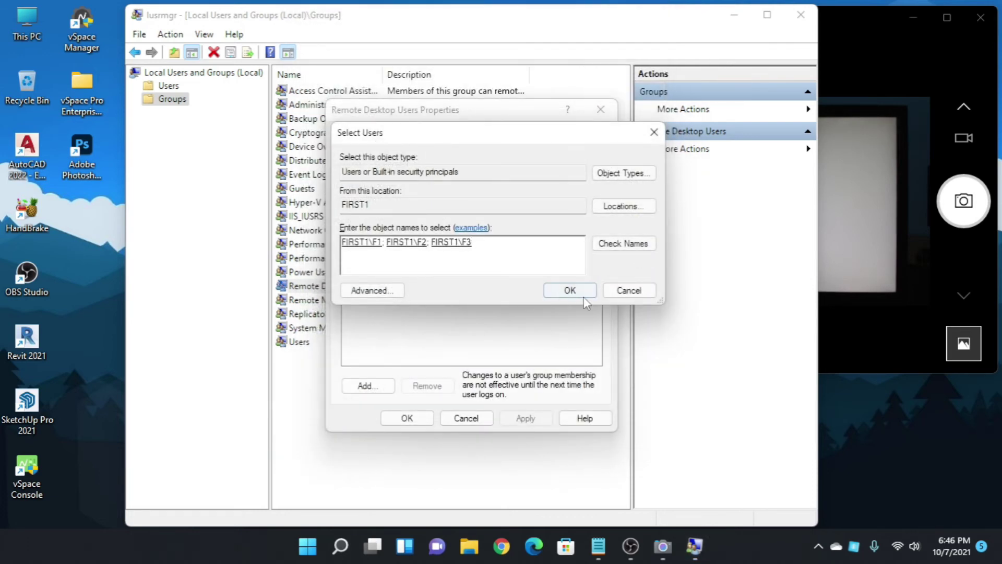
left_click(584, 295)
left_click(531, 418)
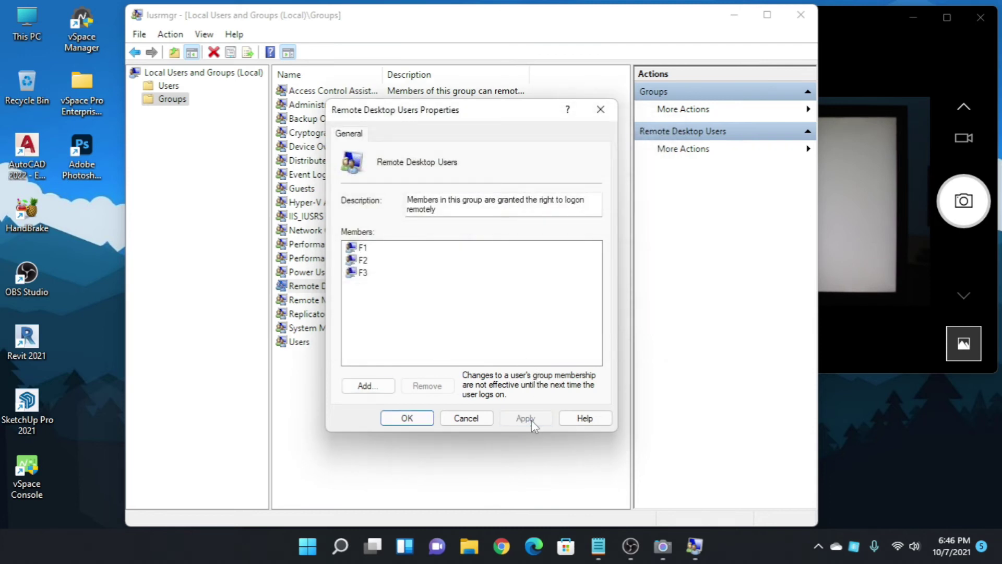
left_click(407, 418)
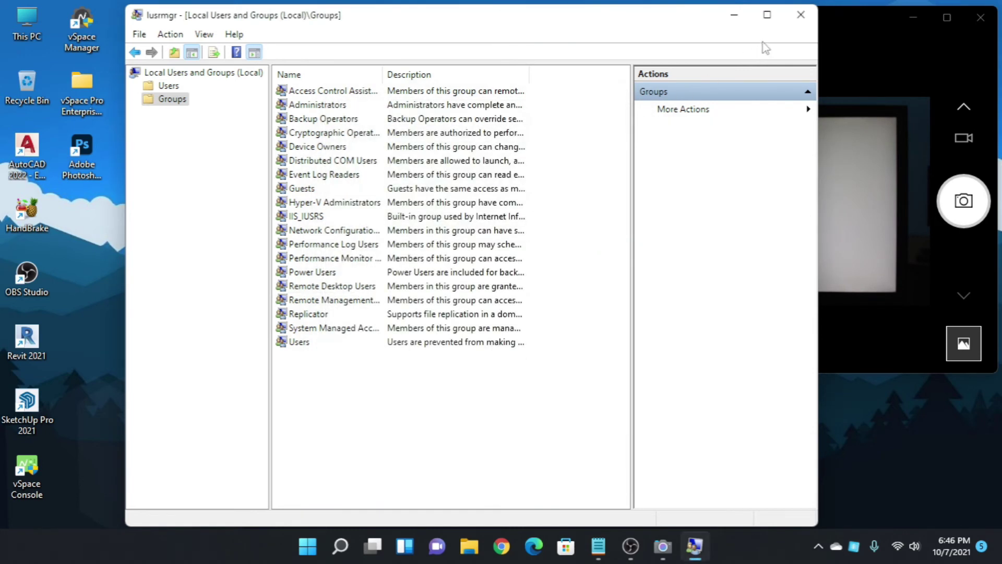
Close Local Users and Groups and move focus off the Camera window to watch the terminal.
left_click(799, 16)
left_click(367, 288)
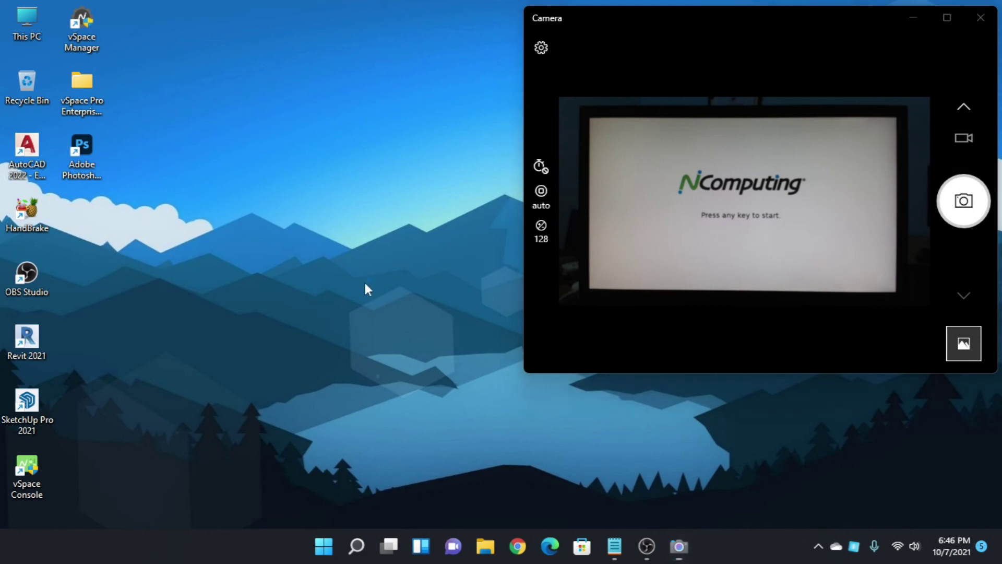